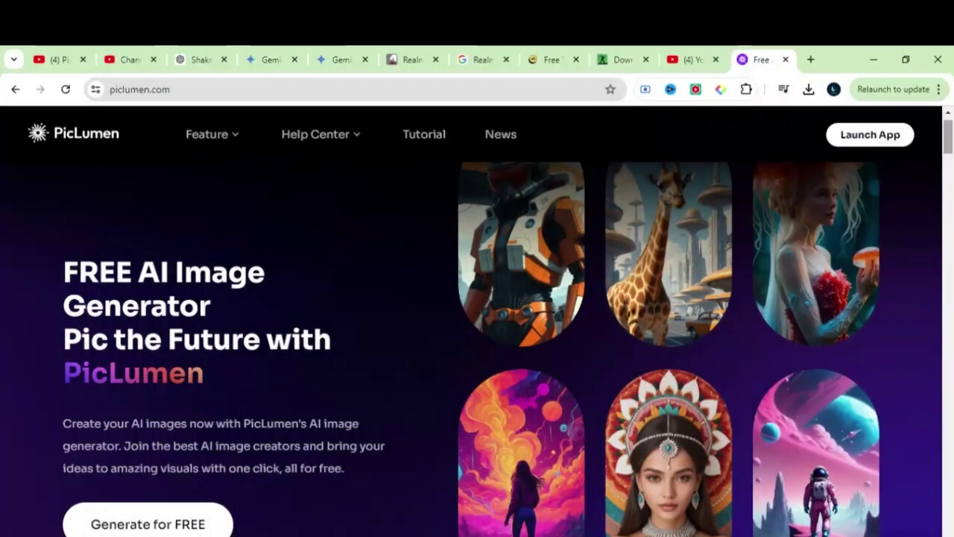
# Scroll the PicLumen homepage and preview the Anime, Realistic, Line Art and Artistic style examples
pyautogui.scroll(-10, 477, 320)
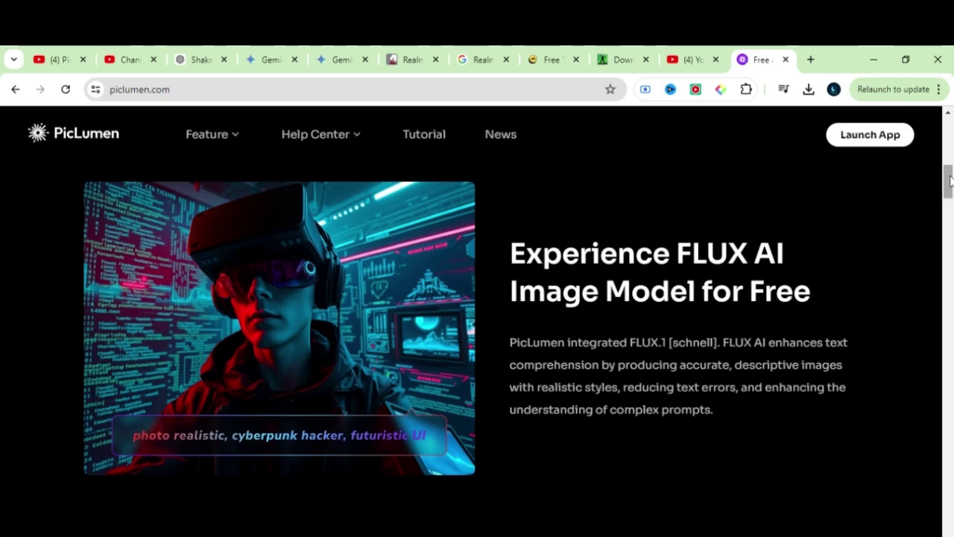
pyautogui.moveTo(949, 181); pyautogui.dragTo(950, 227)
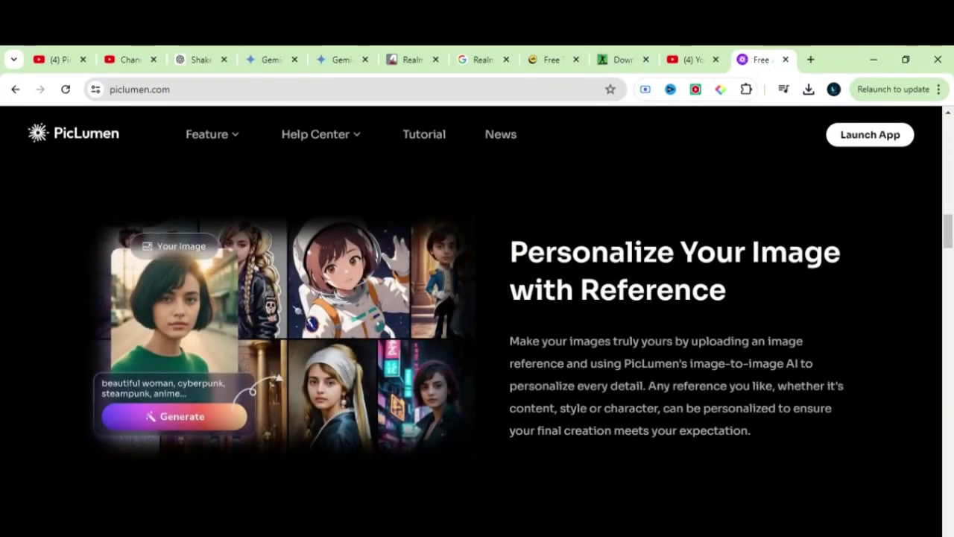
pyautogui.moveTo(949, 227); pyautogui.dragTo(950, 309)
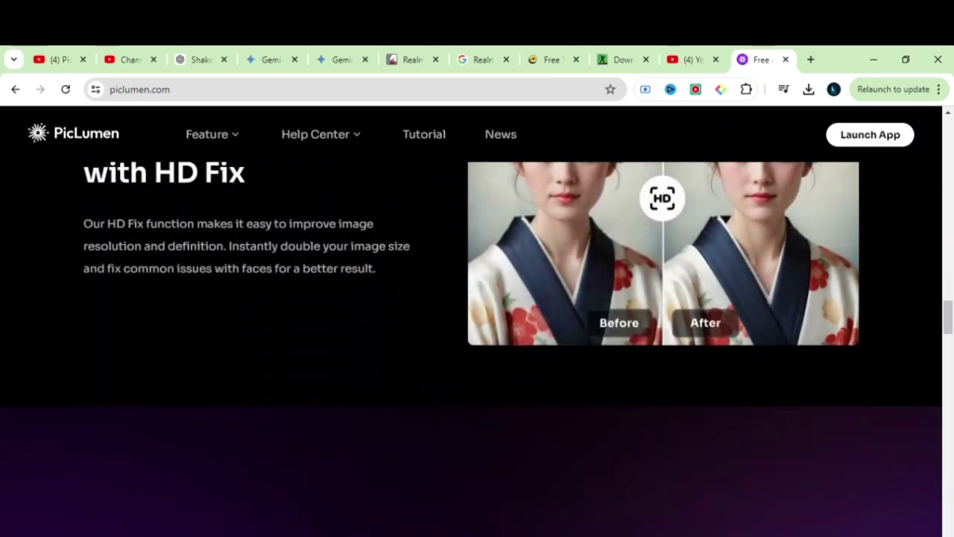
pyautogui.moveTo(949, 310); pyautogui.dragTo(950, 332)
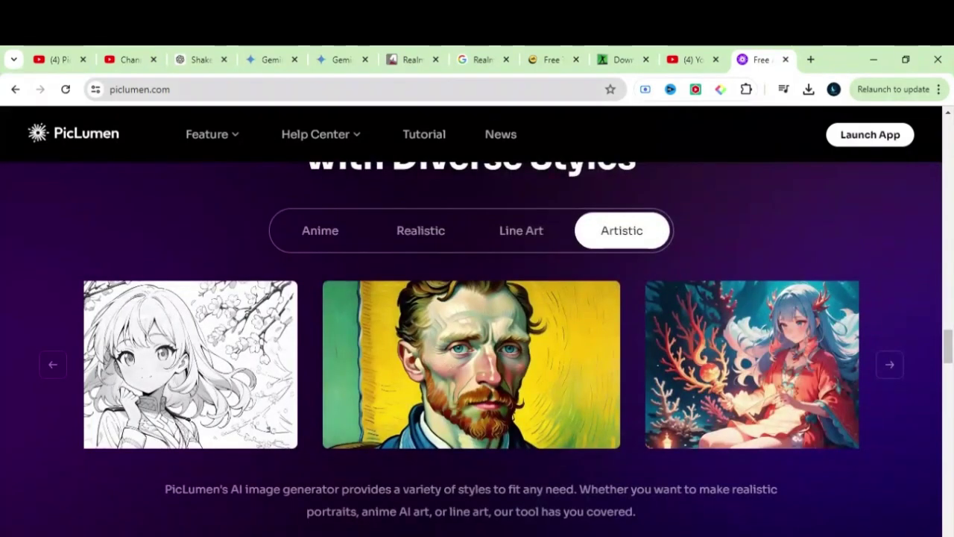
pyautogui.click(326, 232)
pyautogui.click(412, 240)
pyautogui.click(521, 235)
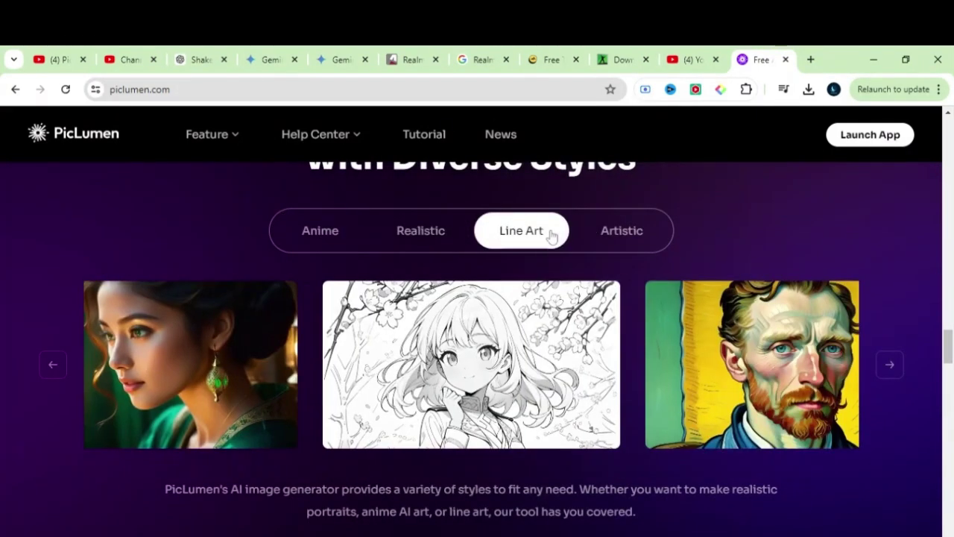
pyautogui.click(614, 236)
# Launch the image generator app and sign in with a Google account
pyautogui.moveTo(948, 347); pyautogui.dragTo(948, 135)
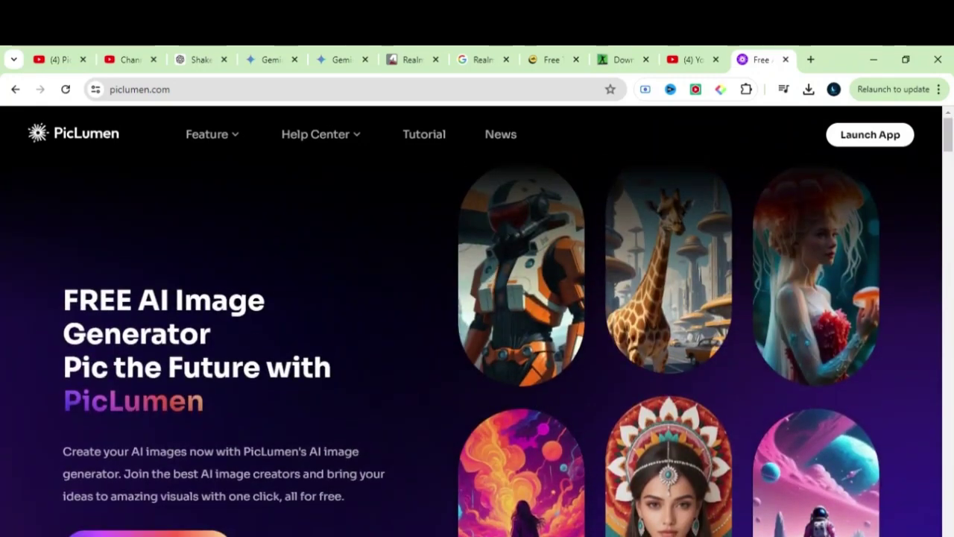
pyautogui.click(149, 532)
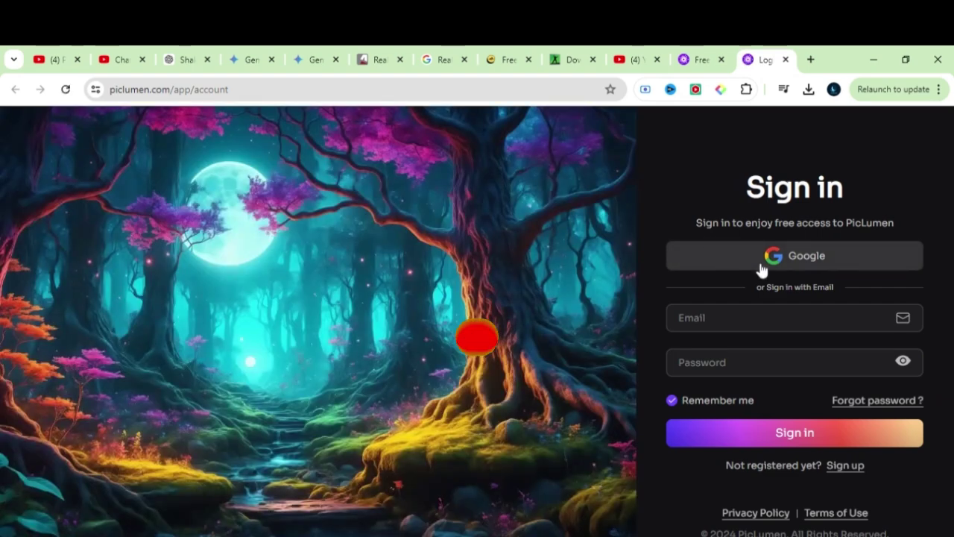
pyautogui.click(762, 257)
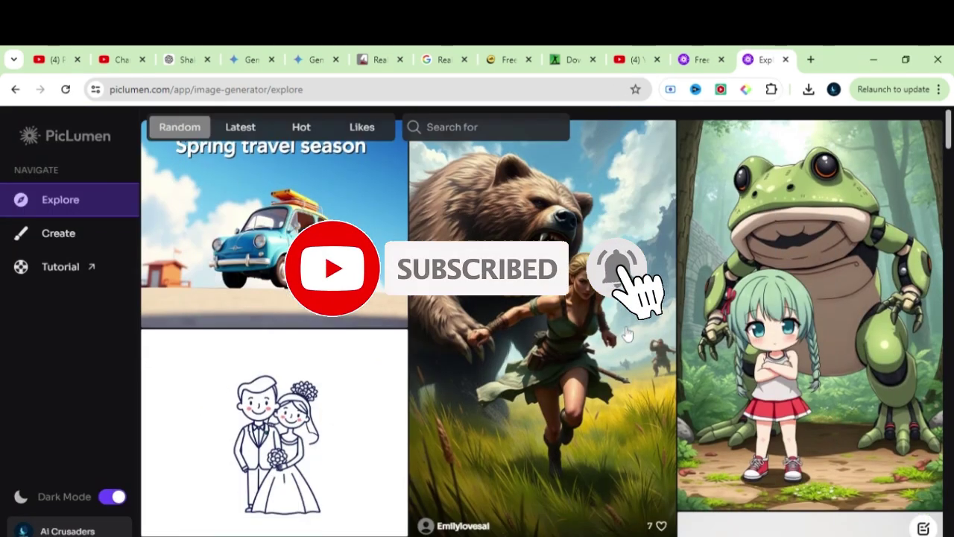
pyautogui.scroll(-15, 627, 333)
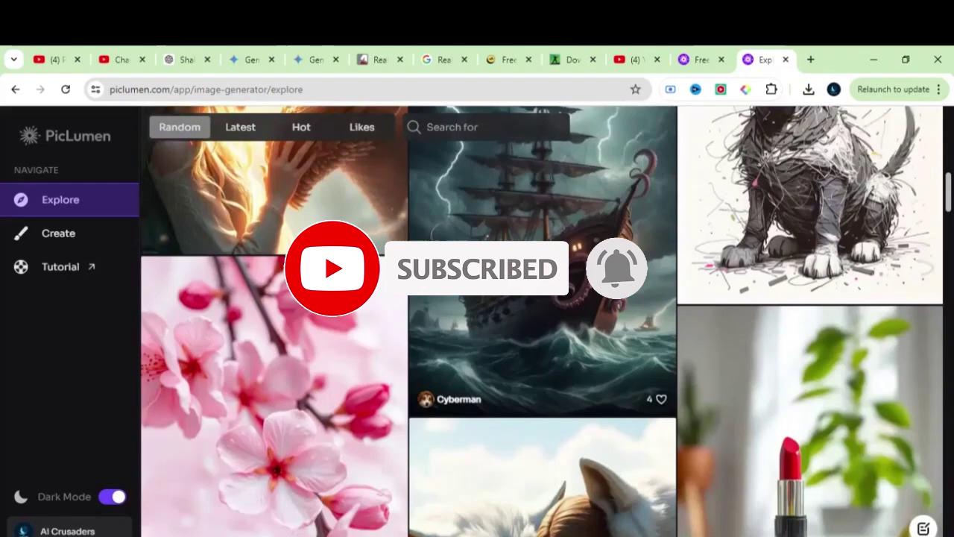
pyautogui.scroll(-10, 623, 268)
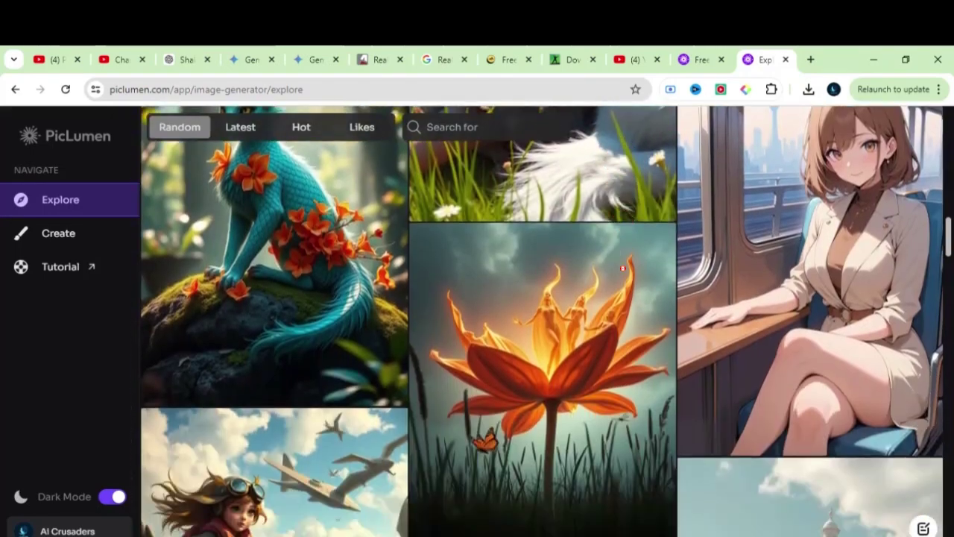
pyautogui.scroll(-5, 622, 268)
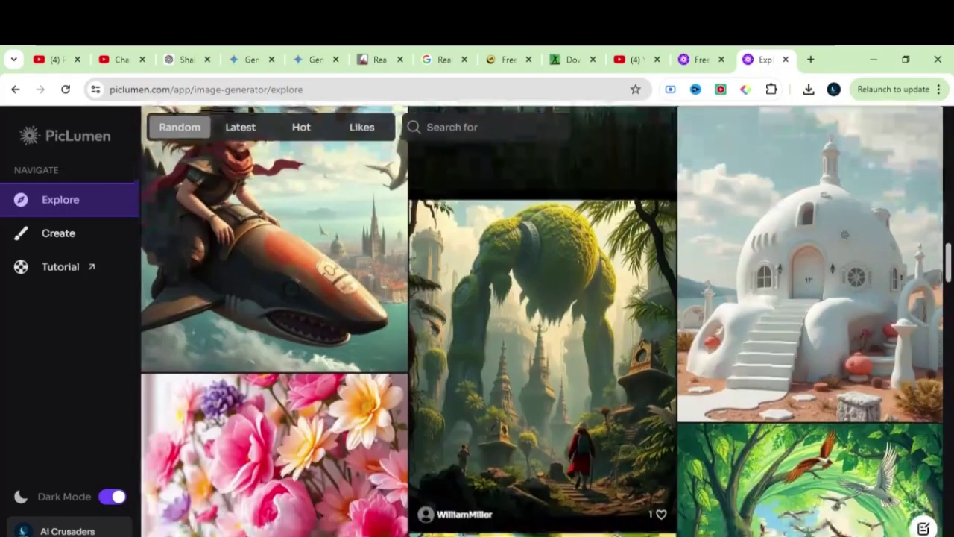
pyautogui.scroll(-4, 541, 320)
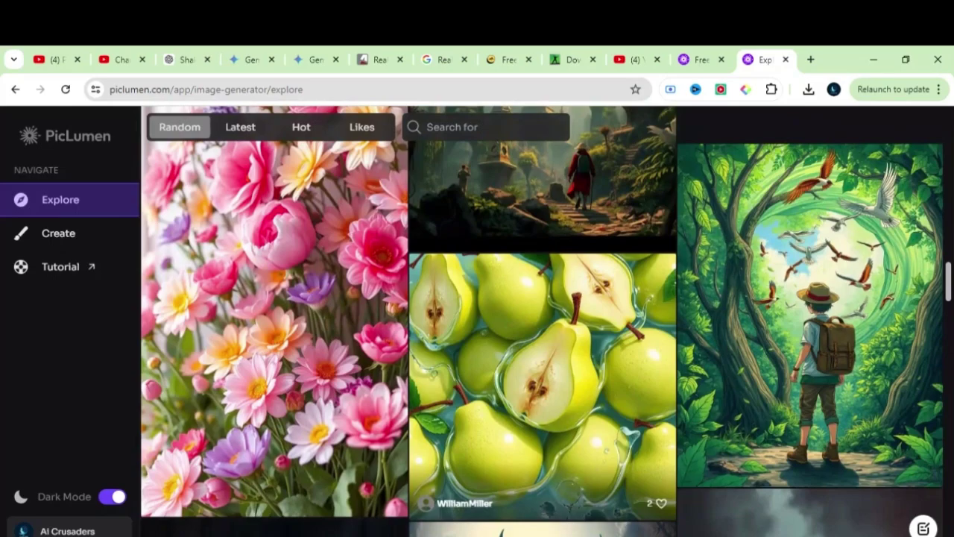
pyautogui.scroll(-6, 542, 320)
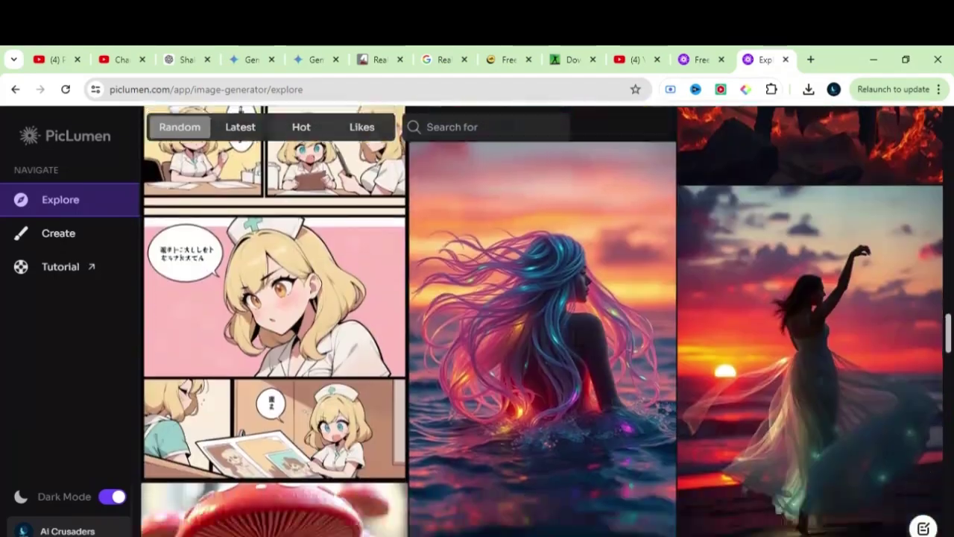
pyautogui.scroll(-8, 542, 320)
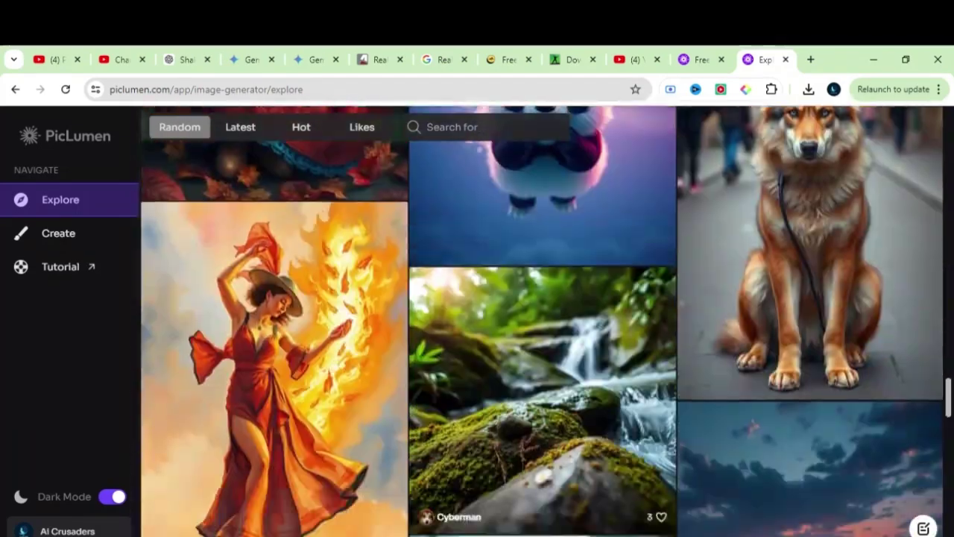
pyautogui.scroll(-10, 542, 321)
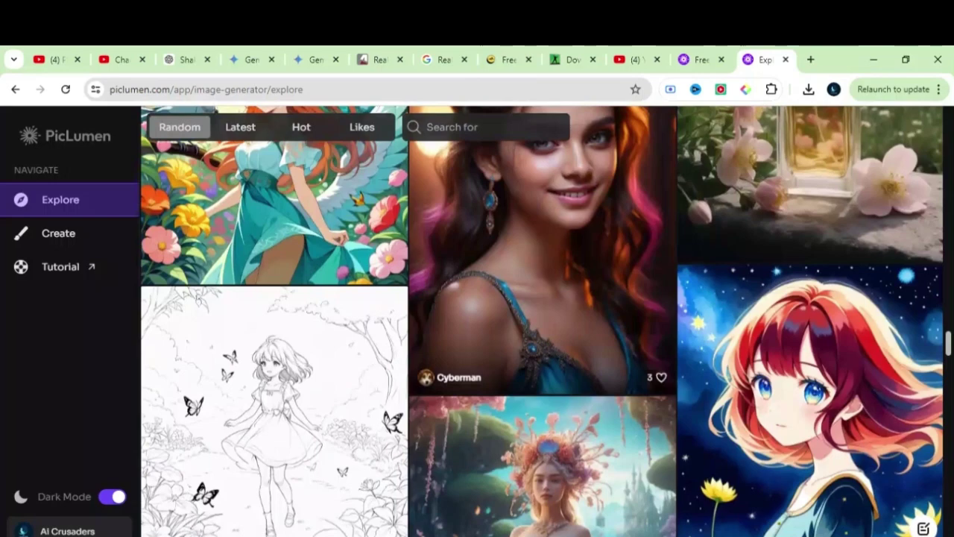
pyautogui.scroll(-10, 542, 320)
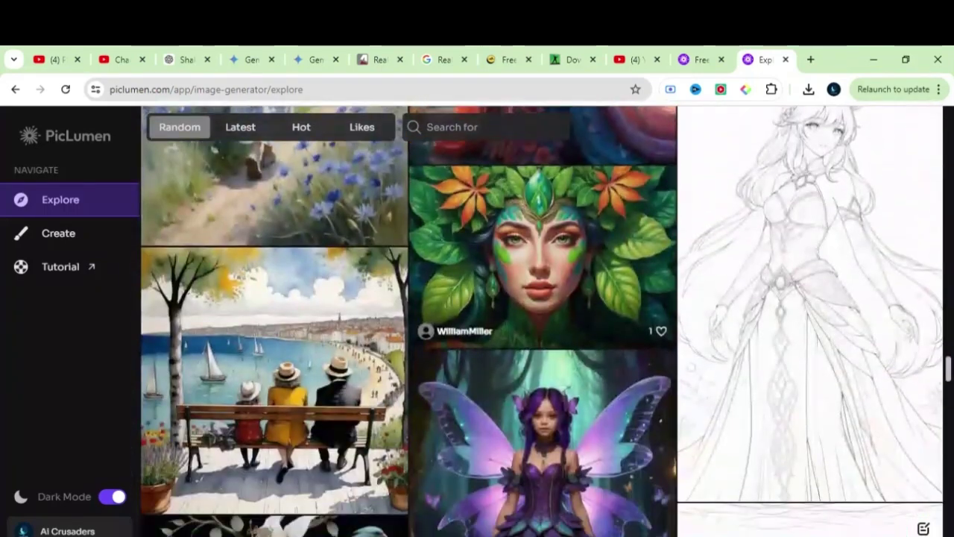
pyautogui.scroll(-3, 542, 321)
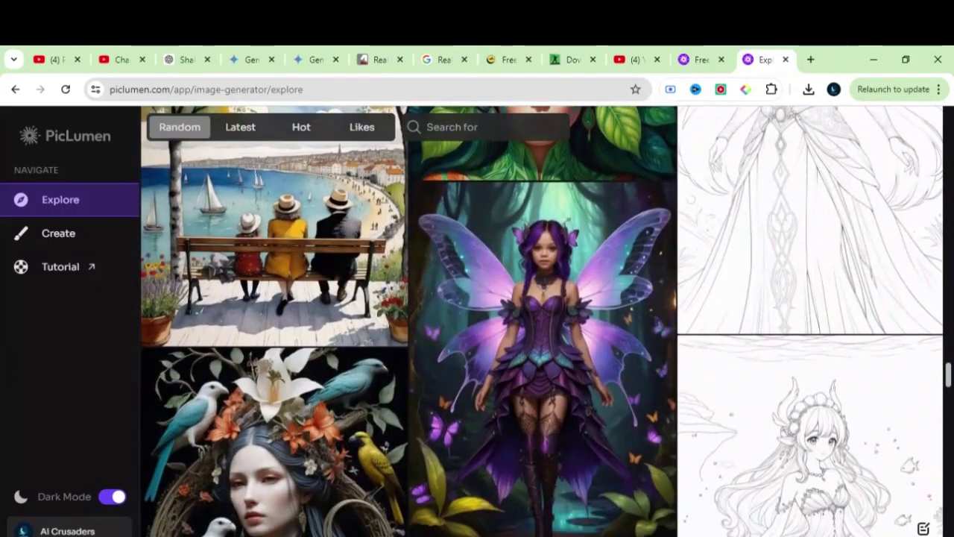
# On the Create page, paste the magical forest prompt with towering trees, glowing plants and mythical creatures
pyautogui.click(68, 237)
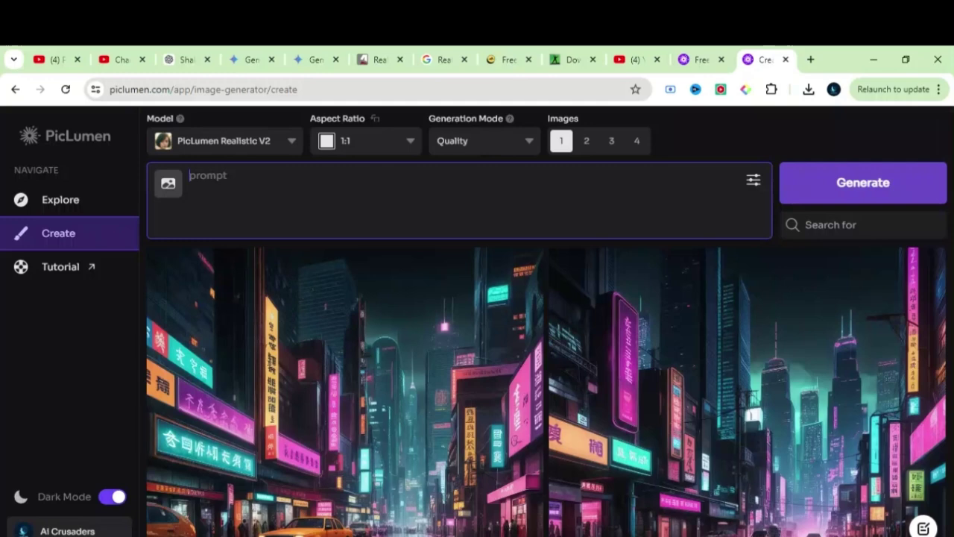
pyautogui.write('Create a magical forest scene with towering trees, glowing plants, and mythical creatures.')
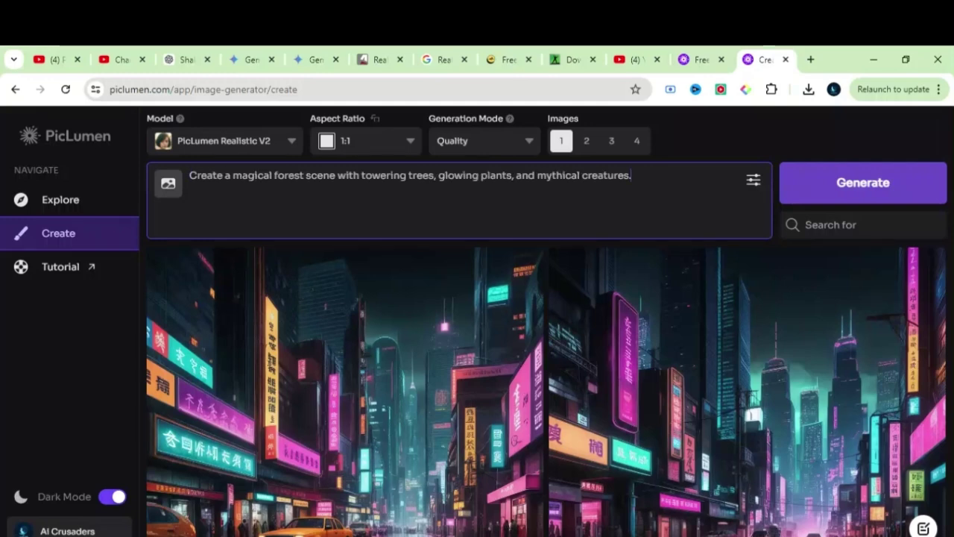
pyautogui.click(290, 148)
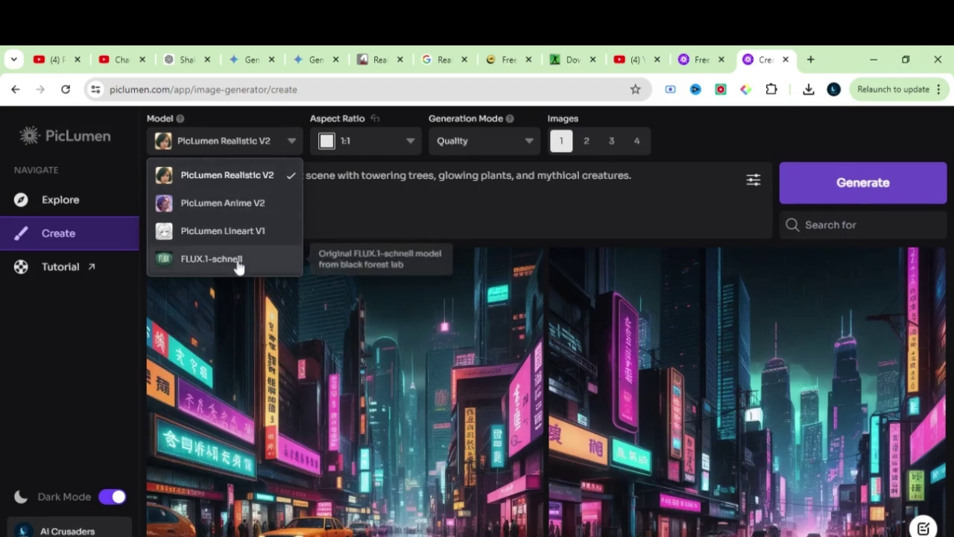
# Keep PicLumen Realistic V2, choose the 19:9 aspect ratio, set 3 images, and show advanced settings
pyautogui.click(244, 185)
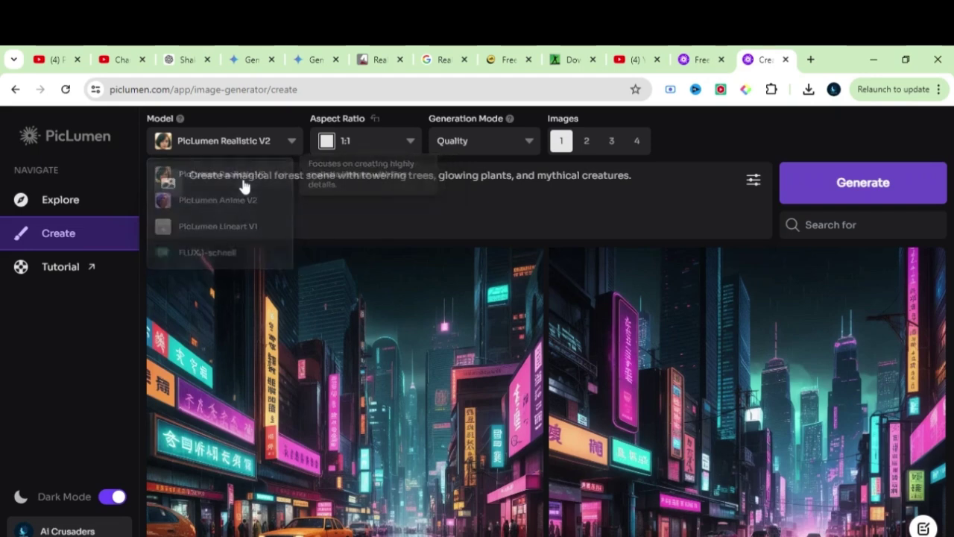
pyautogui.click(405, 149)
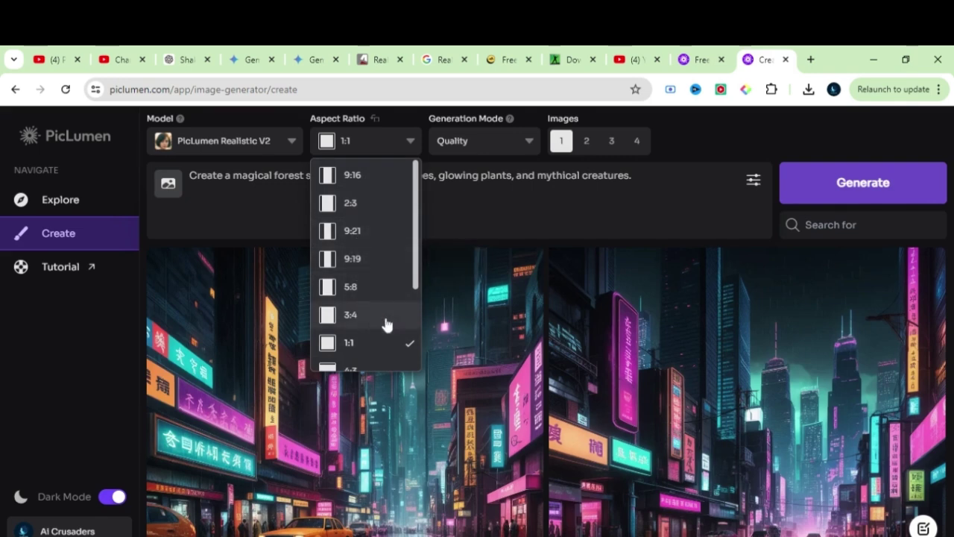
pyautogui.moveTo(418, 277); pyautogui.dragTo(420, 351)
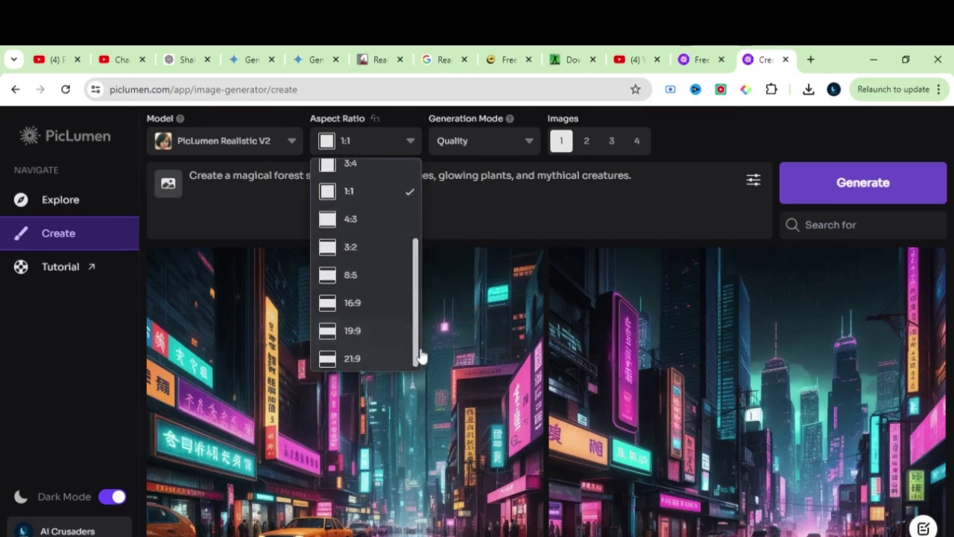
pyautogui.click(378, 337)
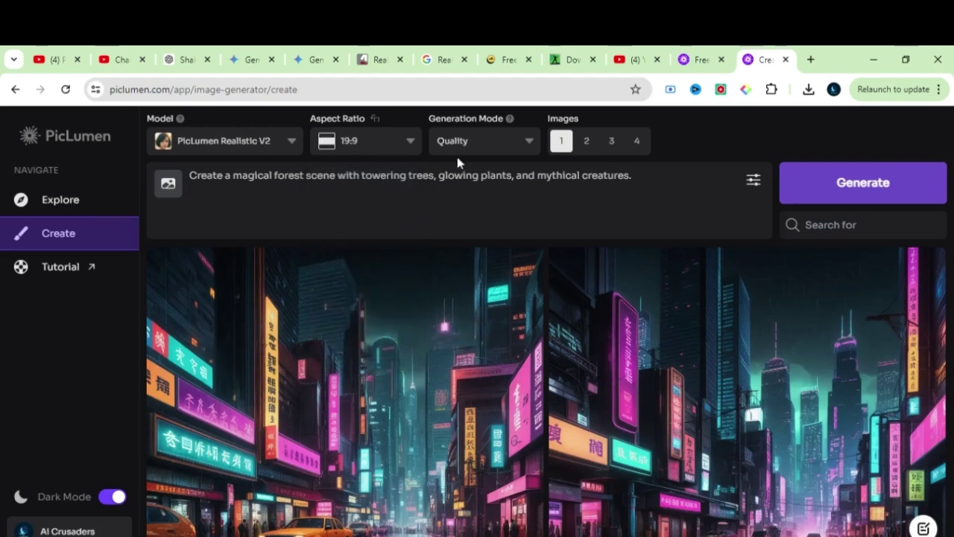
pyautogui.click(529, 141)
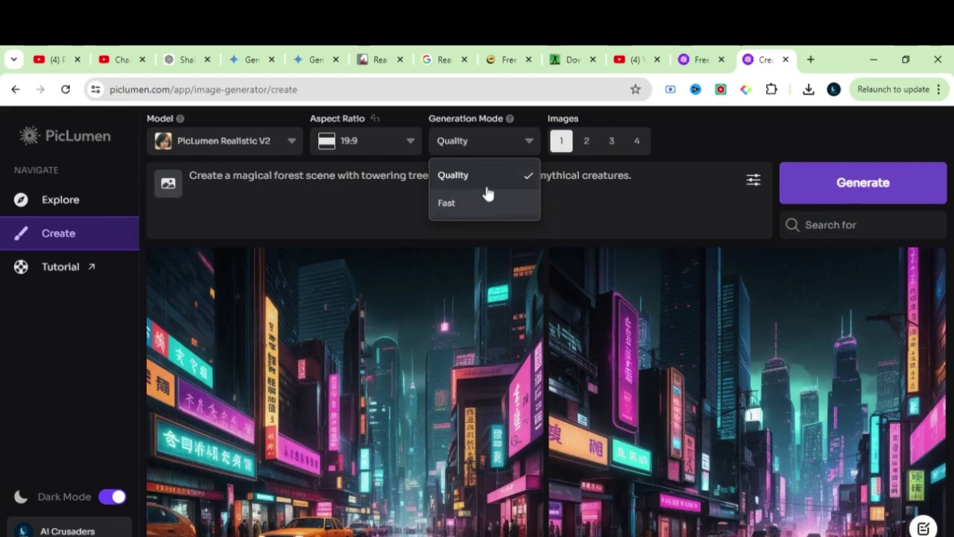
pyautogui.click(615, 149)
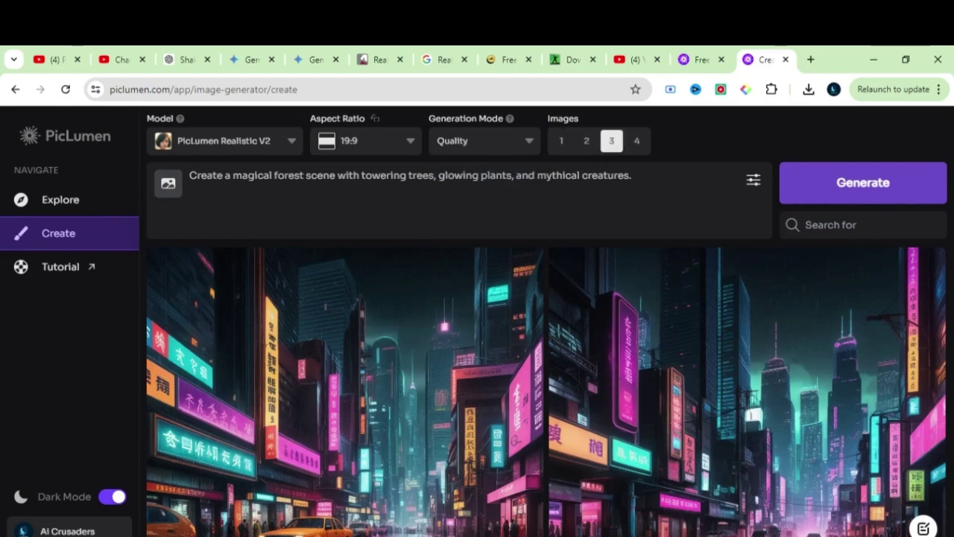
pyautogui.click(751, 185)
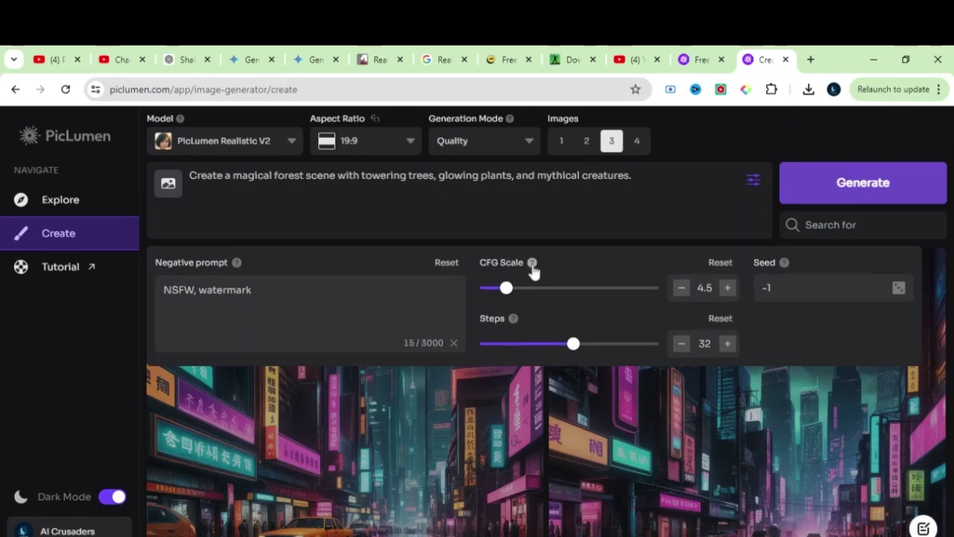
# Raise the CFG scale from 4.5 to 4.9 and set the generation steps to 36
pyautogui.moveTo(534, 269)
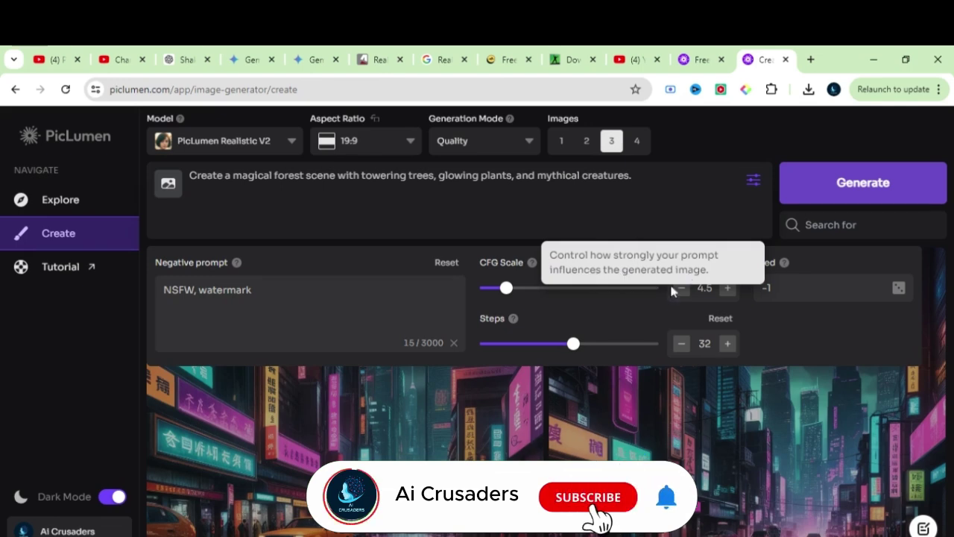
pyautogui.click(733, 292)
pyautogui.click(733, 293)
pyautogui.click(733, 292)
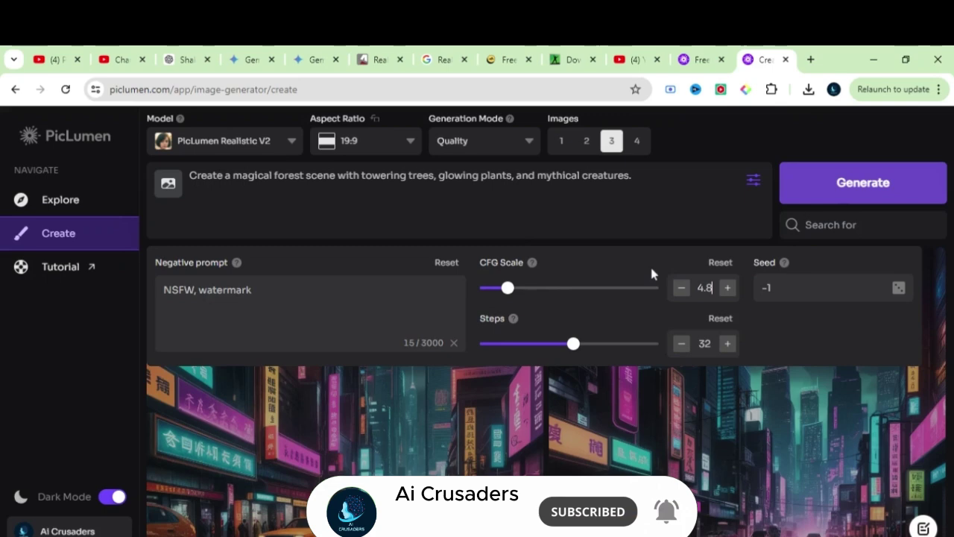
pyautogui.moveTo(508, 288)
pyautogui.mouseDown()
pyautogui.moveTo(612, 286)
pyautogui.moveTo(492, 285)
pyautogui.moveTo(518, 286)
pyautogui.moveTo(508, 287)
pyautogui.mouseUp()
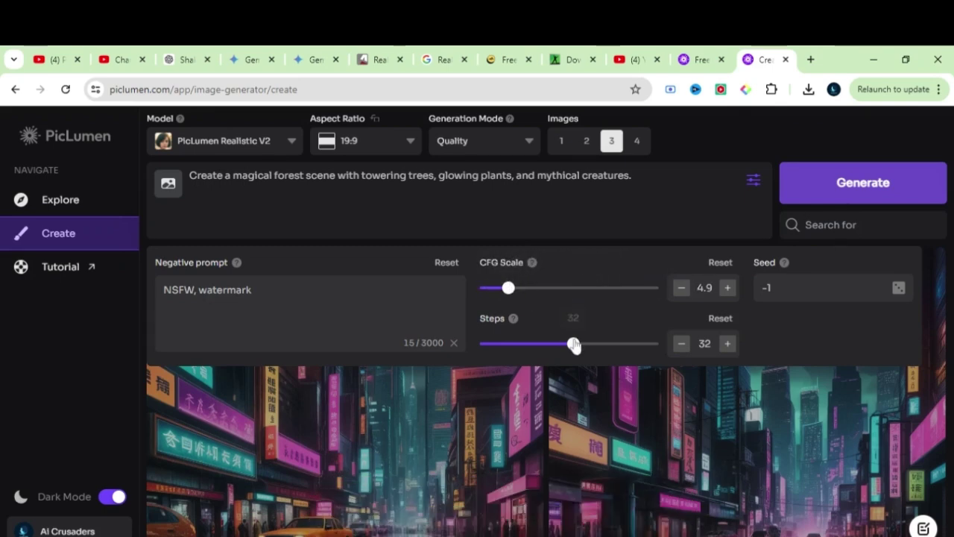
pyautogui.moveTo(573, 344)
pyautogui.mouseDown()
pyautogui.moveTo(485, 343)
pyautogui.moveTo(587, 355)
pyautogui.mouseUp()
pyautogui.moveTo(517, 326)
pyautogui.moveTo(593, 356)
# Generate the magical forest images and open the third result in its detail view
pyautogui.click(816, 195)
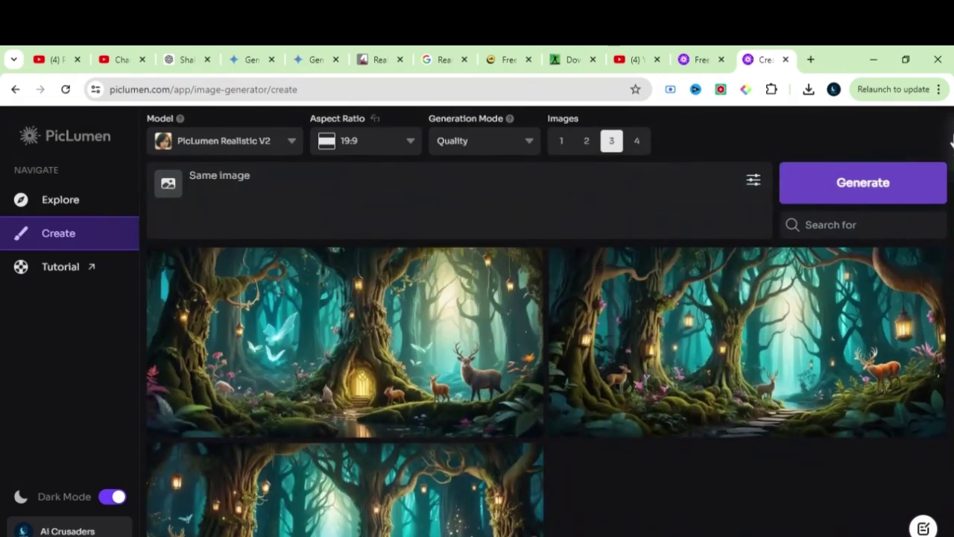
pyautogui.scroll(-2, 950, 132)
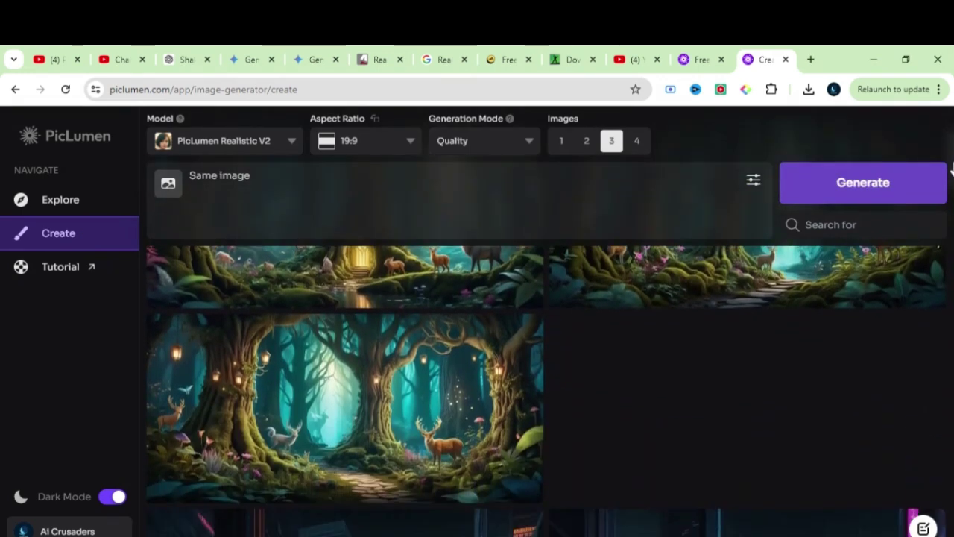
pyautogui.click(264, 363)
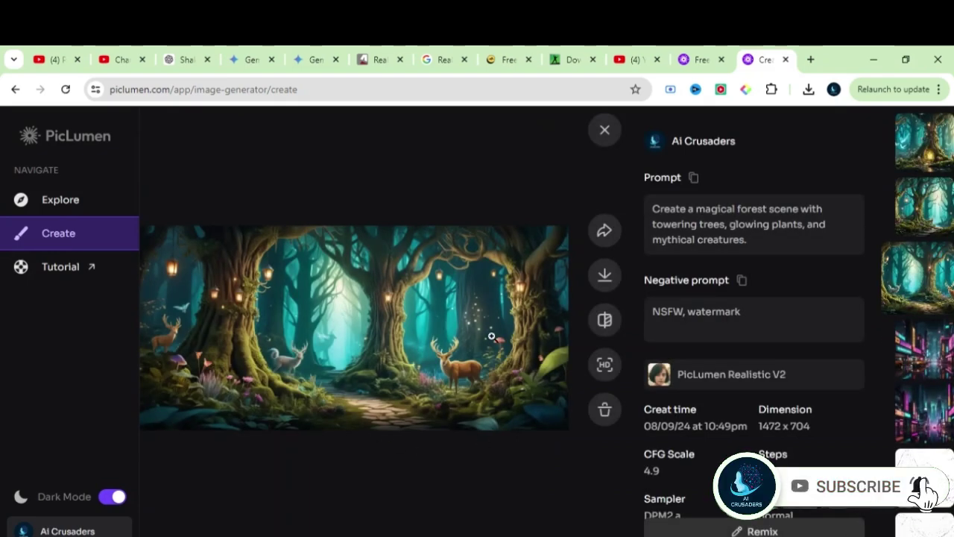
# Show the image's sharing options and start an HD Fix version of the forest image
pyautogui.click(607, 233)
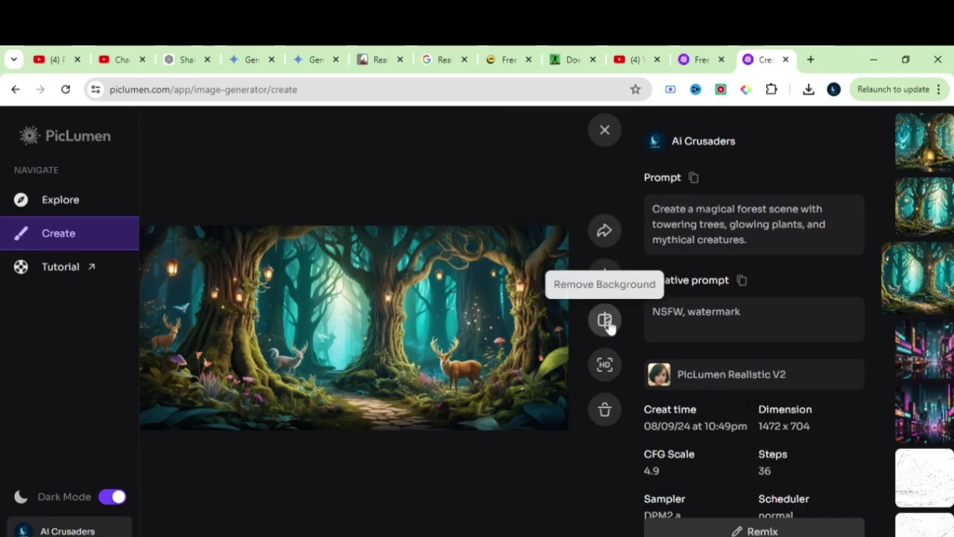
pyautogui.click(605, 365)
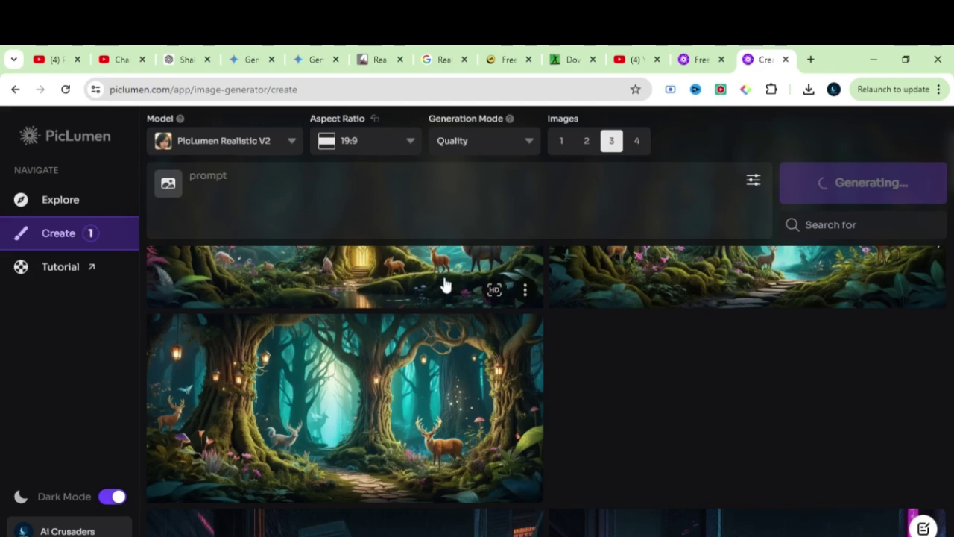
# Open and dismiss the forest image's extra actions menu while the HD version finishes
pyautogui.click(524, 485)
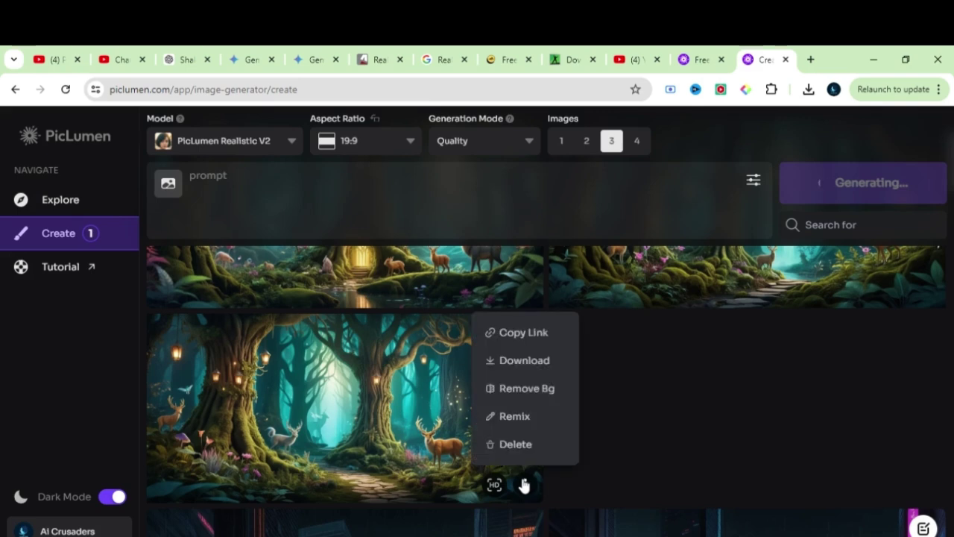
pyautogui.click(515, 417)
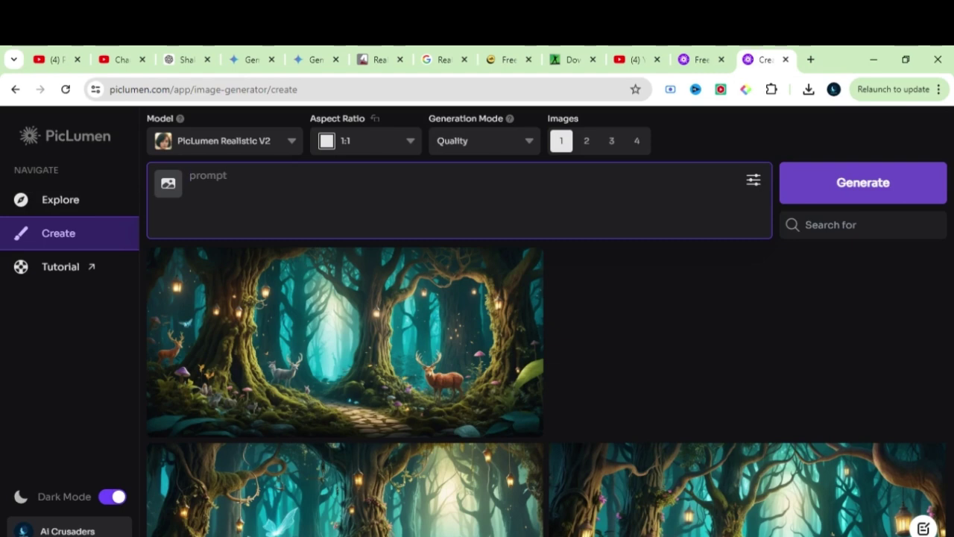
# Paste the 1920s vintage-clothing portrait prompt, changing 'person' to 'man'
pyautogui.write('Design a portrait of a person with expressive eyes, wearing vintage clothing from the 1920s.')
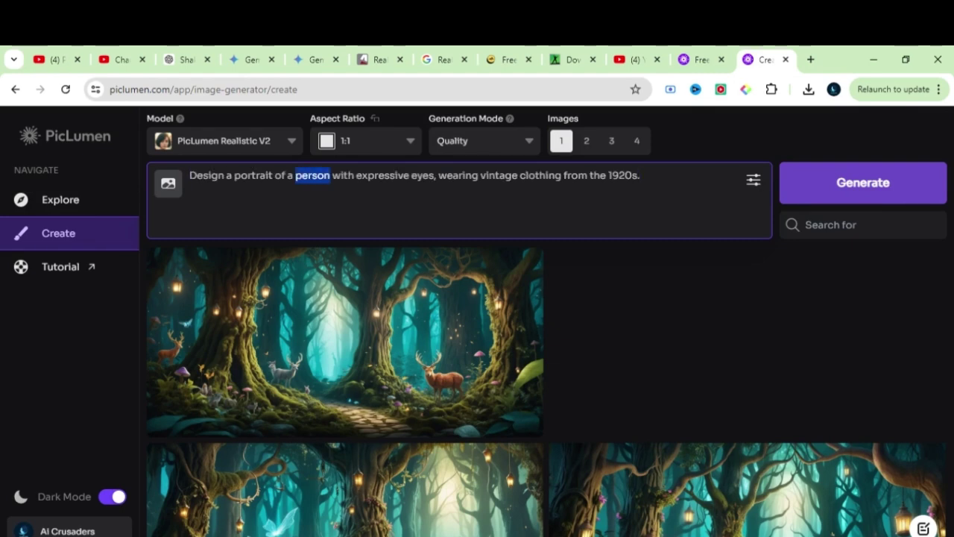
pyautogui.press('BackSpace')
pyautogui.write('man')
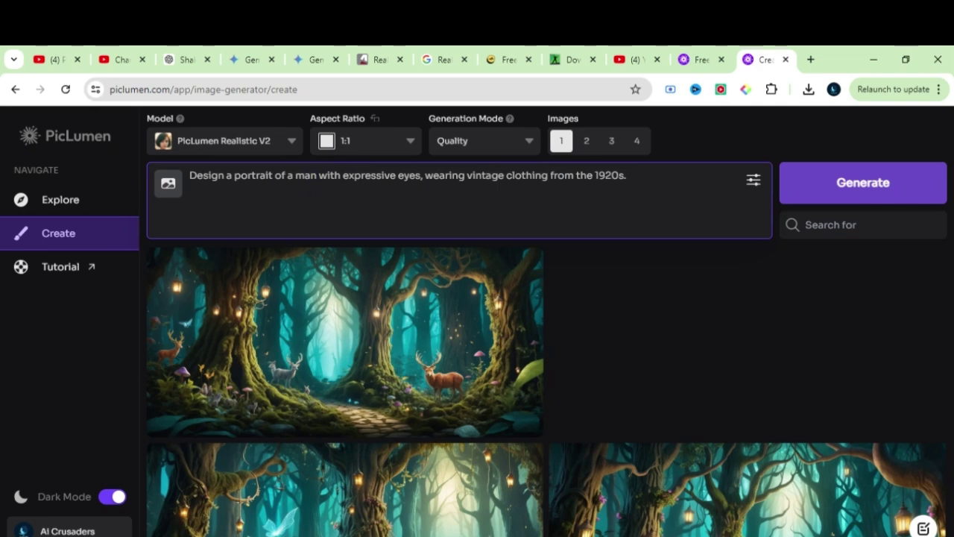
# Choose PicLumen Lineart V1, keep 1:1, set 2 images, and generate the portraits
pyautogui.click(291, 143)
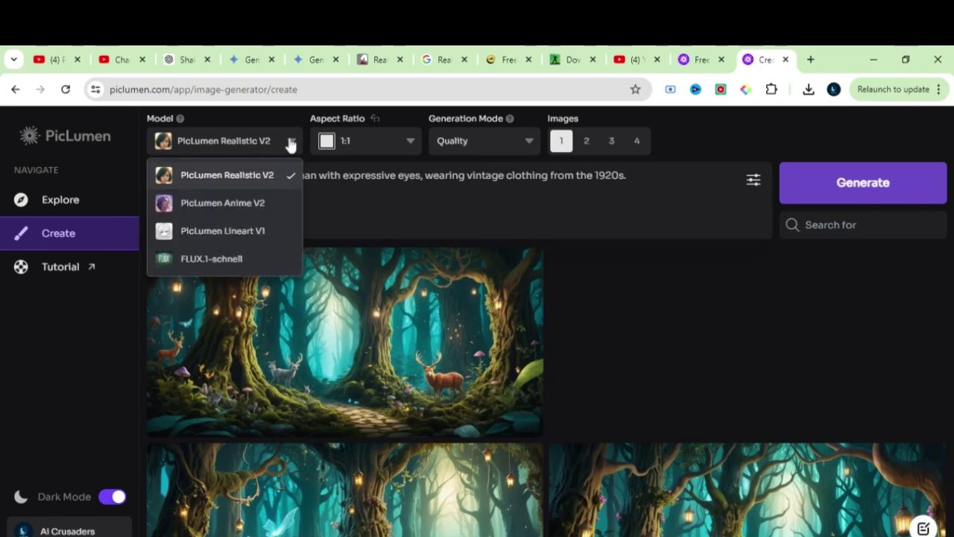
pyautogui.click(226, 232)
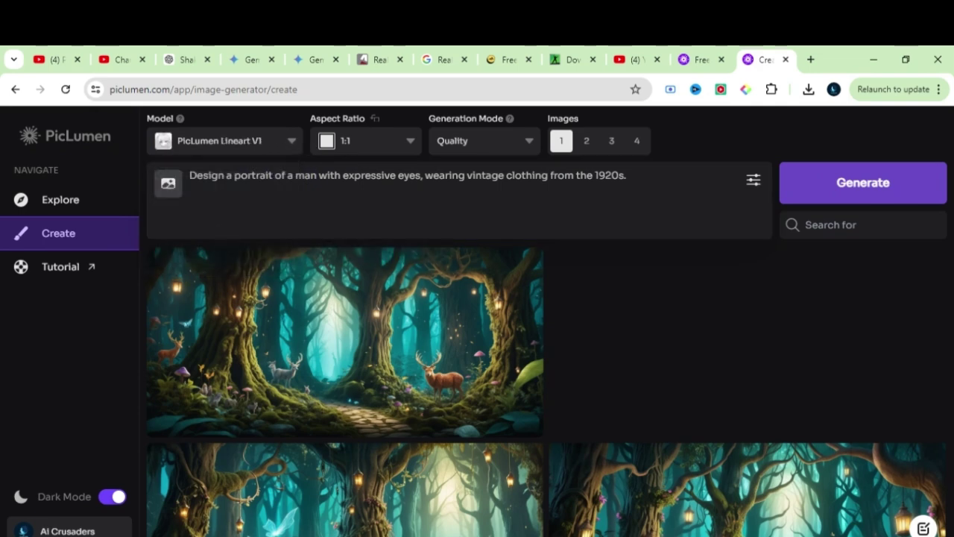
pyautogui.click(410, 145)
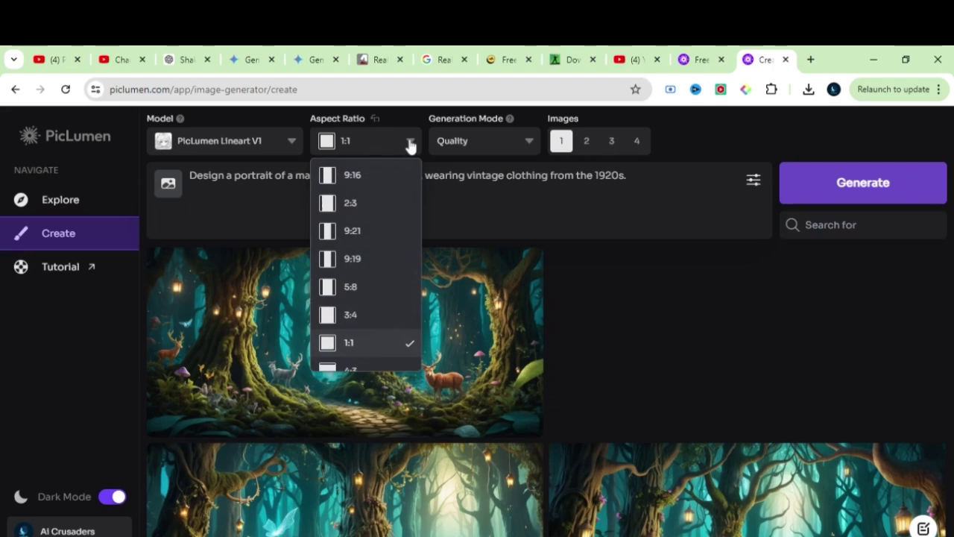
pyautogui.click(390, 342)
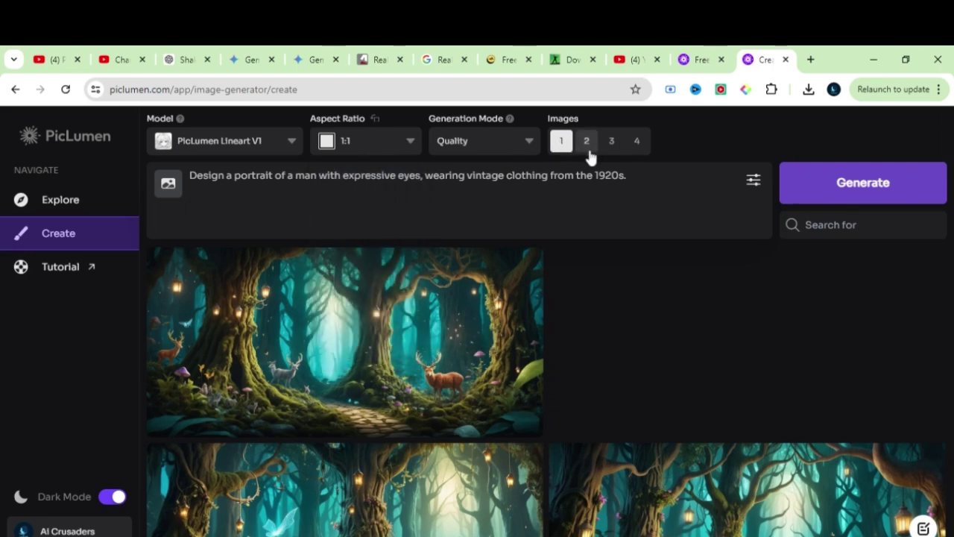
pyautogui.click(587, 143)
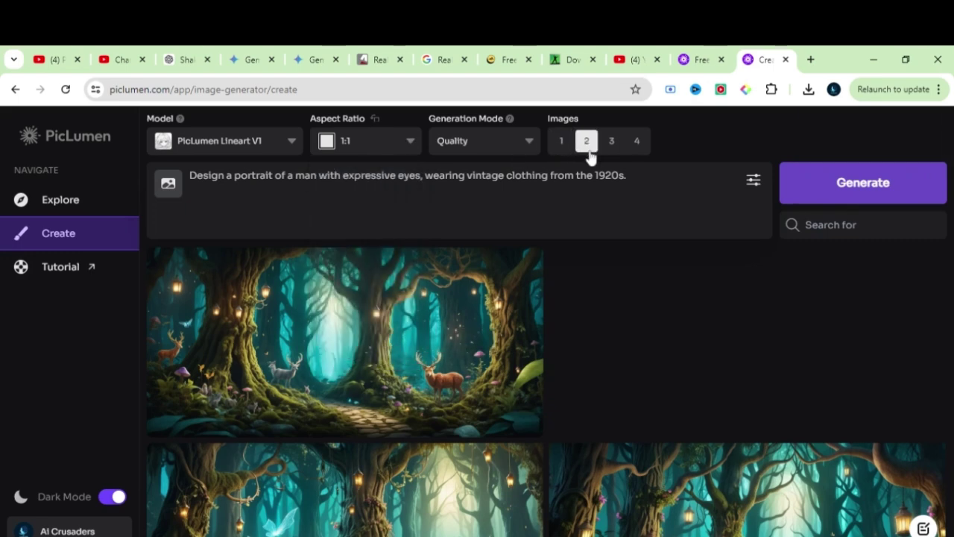
pyautogui.click(752, 181)
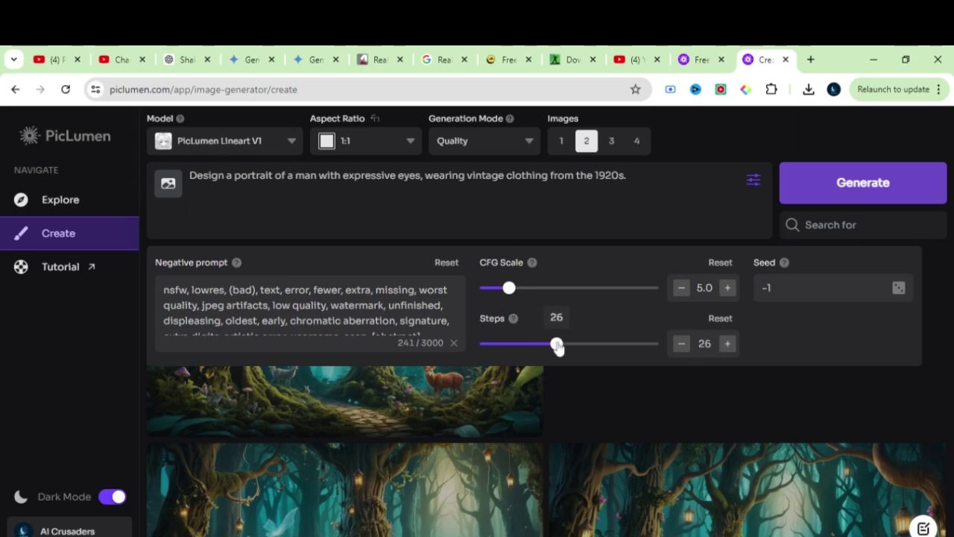
pyautogui.scroll(-1, 460, 298)
pyautogui.scroll(1, 461, 298)
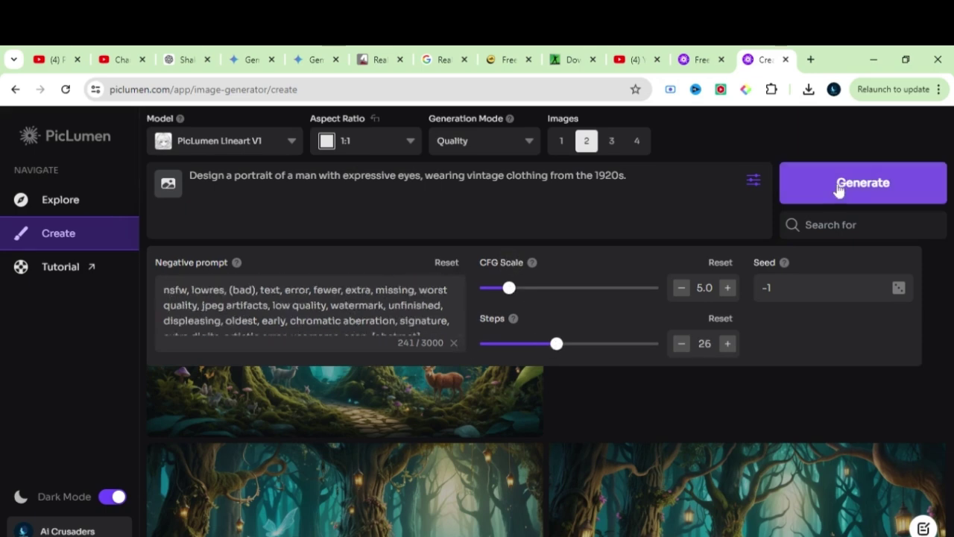
pyautogui.click(868, 373)
pyautogui.click(833, 184)
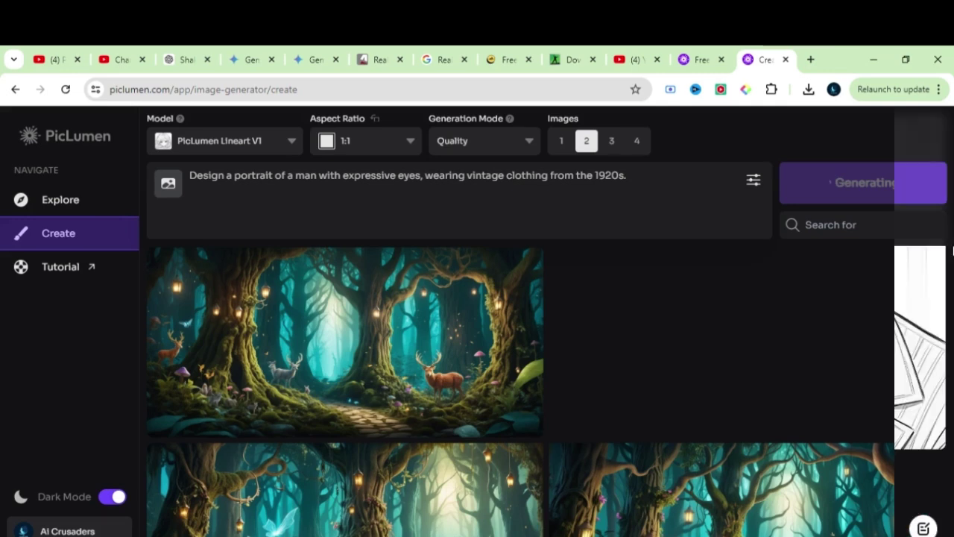
# Scroll down the results to view the finished Lineart 1920s man portraits
pyautogui.scroll(-1, 547, 391)
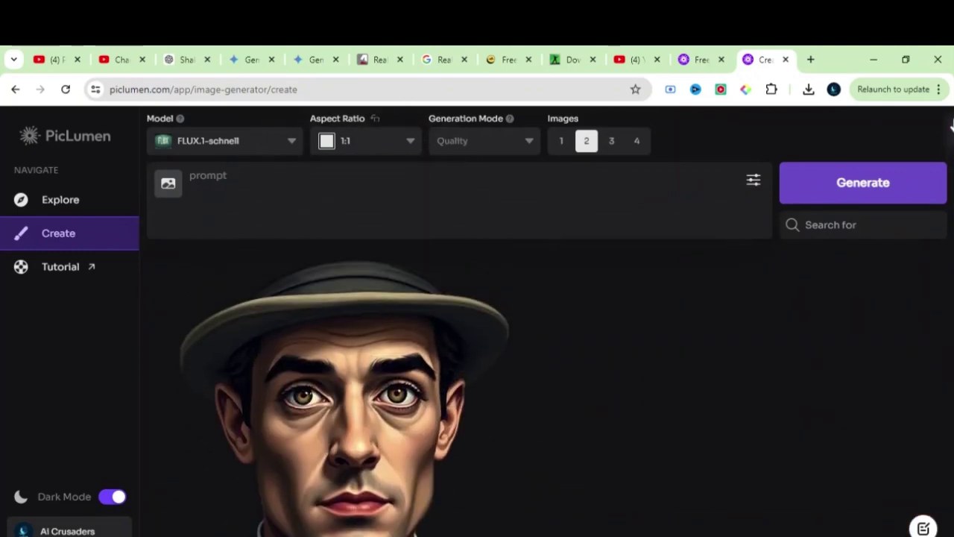
pyautogui.scroll(-3, 951, 149)
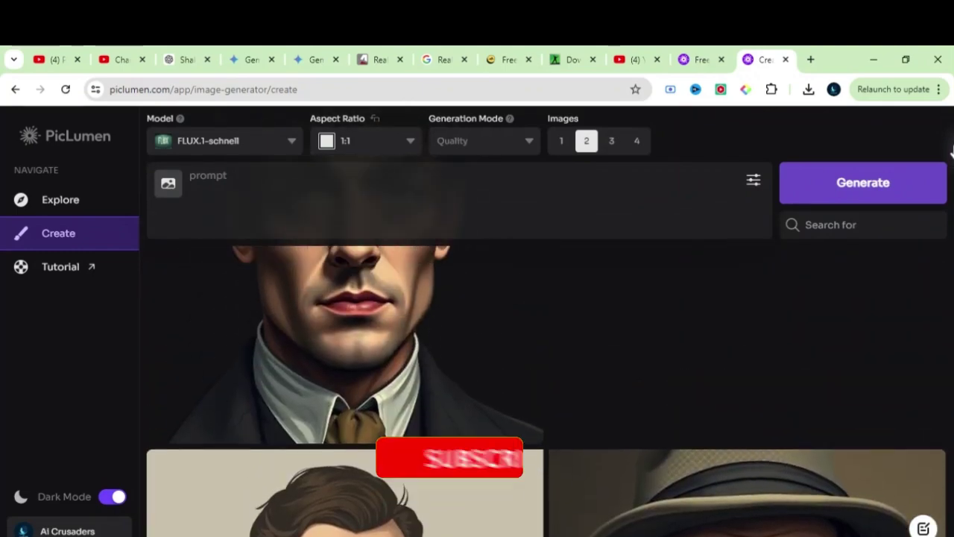